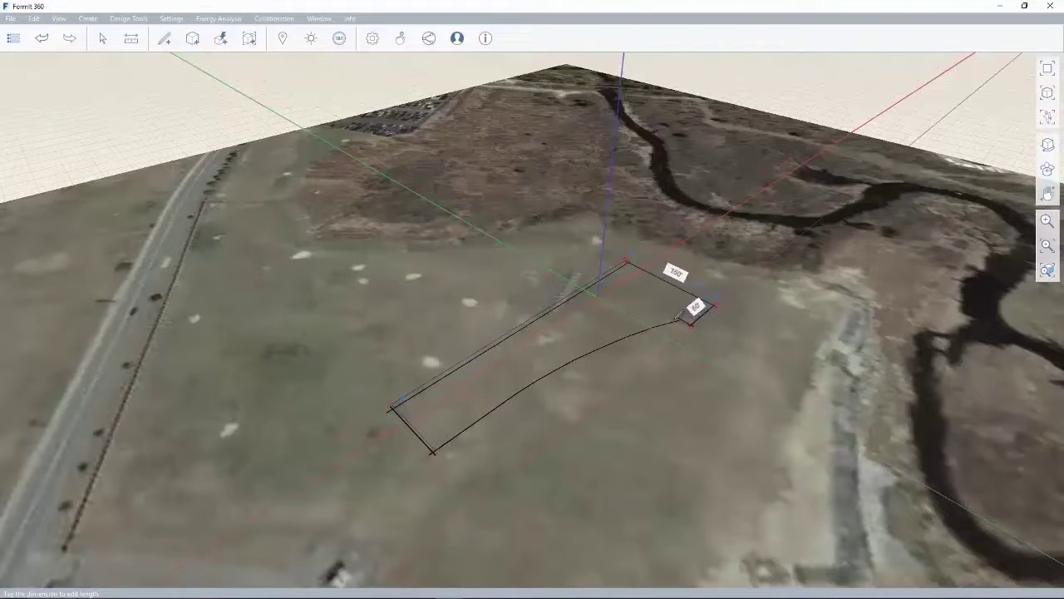
# - Close the curved footprint, extrude it to a 100' tall mass, and select the end block's top face
pyautogui.click(477, 407)
pyautogui.moveTo(435, 392)
pyautogui.mouseDown()
pyautogui.moveTo(560, 380)
pyautogui.moveTo(556, 323)
pyautogui.mouseUp()
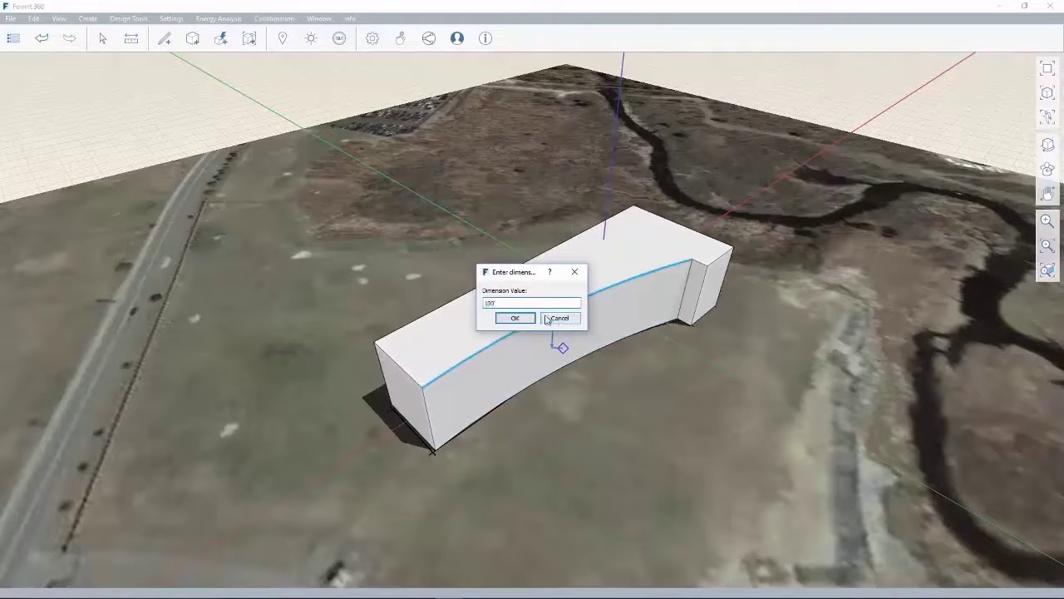
pyautogui.press('Return')
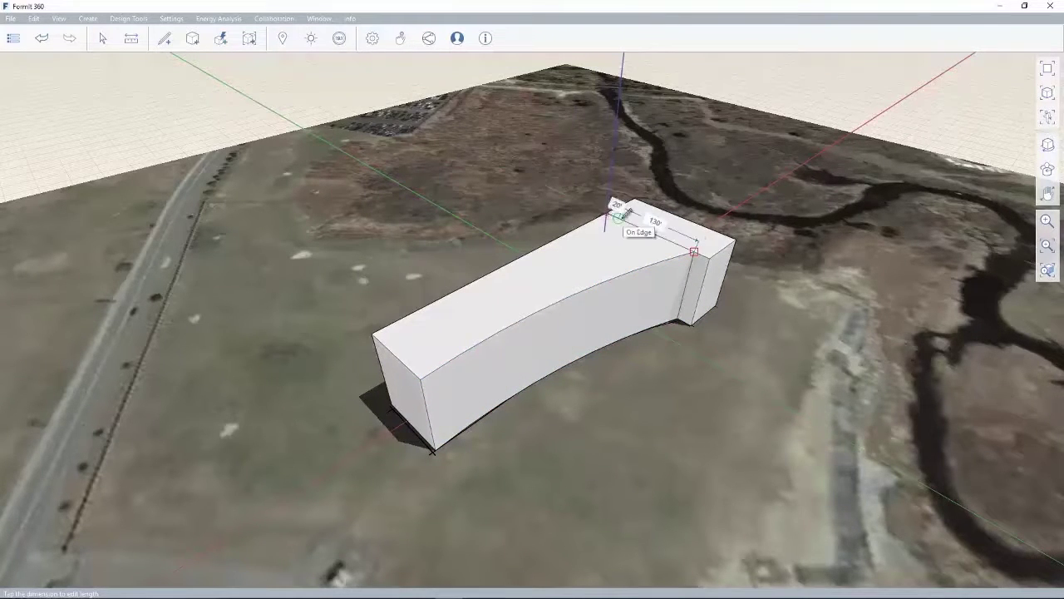
pyautogui.click(667, 224)
pyautogui.moveTo(668, 209); pyautogui.dragTo(499, 266, button='middle')
# - Start a shared collaboration session from the Collaboration menu
pyautogui.click(275, 18)
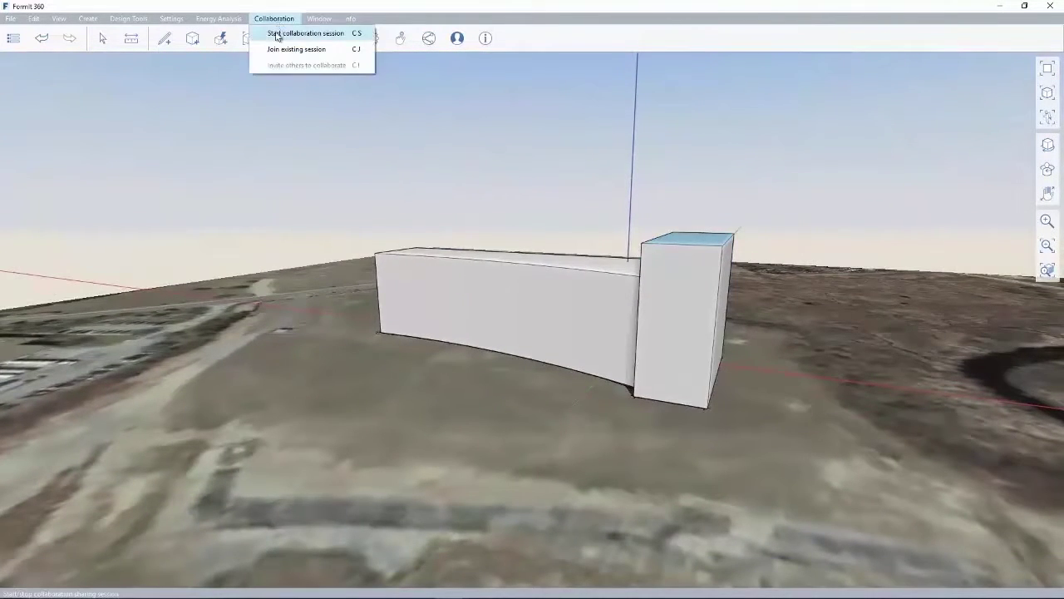
pyautogui.click(279, 28)
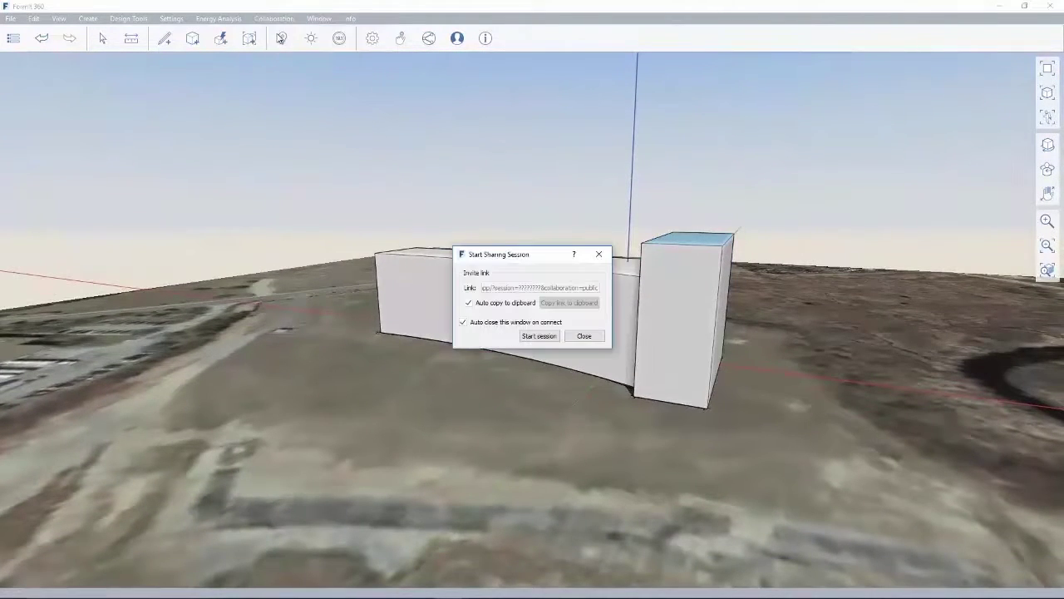
pyautogui.click(527, 335)
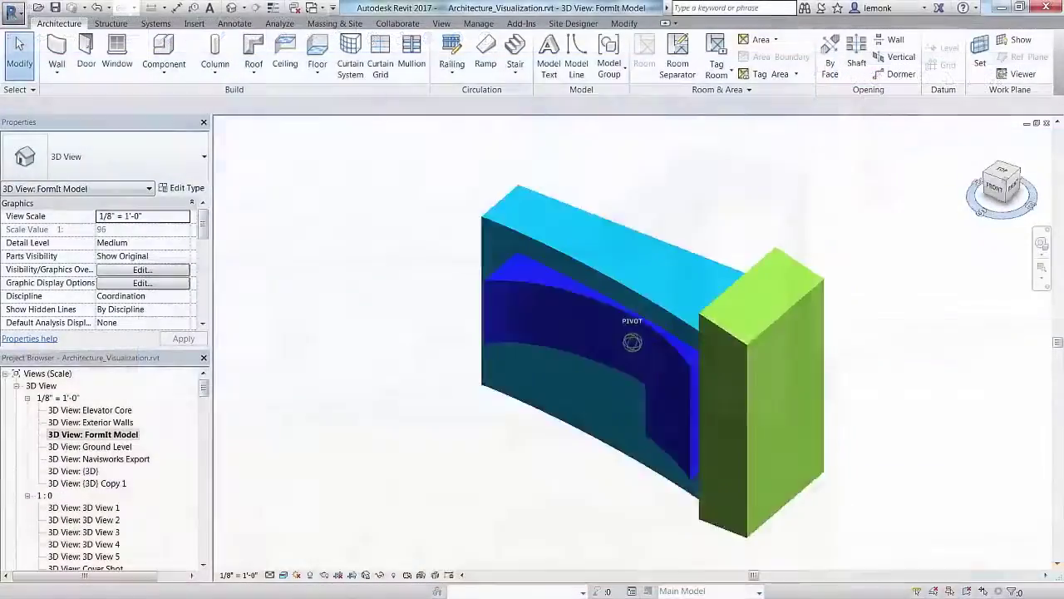
# - Open the First Floor Plan - 1/8"_Working view from the Project Browser
pyautogui.moveTo(632, 342)
pyautogui.keyDown('shift'); pyautogui.mouseDown(button='middle')
pyautogui.moveTo(715, 342)
pyautogui.moveTo(632, 349)
pyautogui.mouseUp(button='middle'); pyautogui.keyUp('shift')
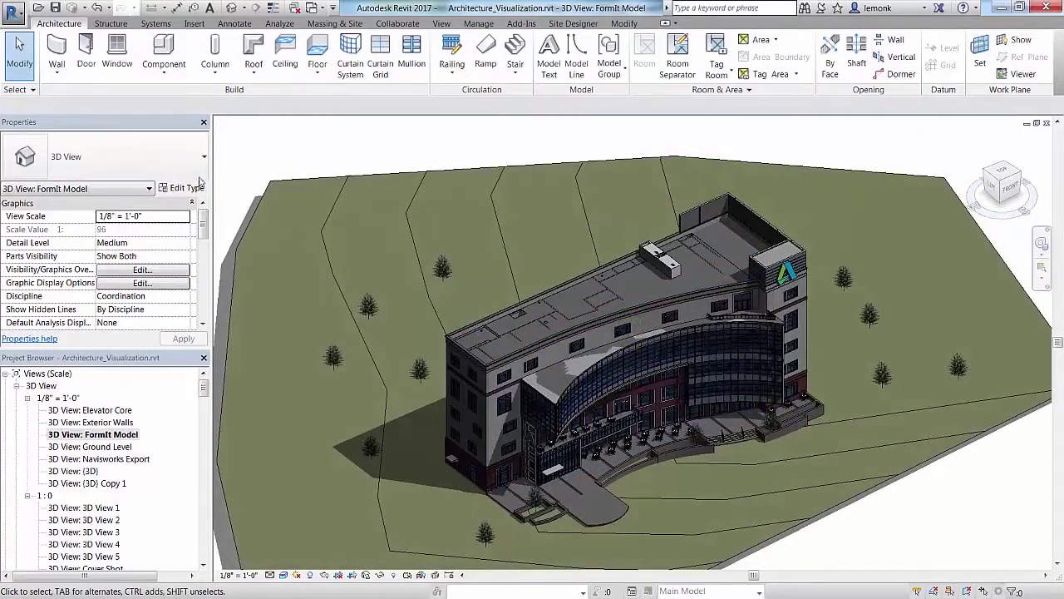
pyautogui.moveTo(202, 390); pyautogui.dragTo(230, 471)
pyautogui.click(158, 460)
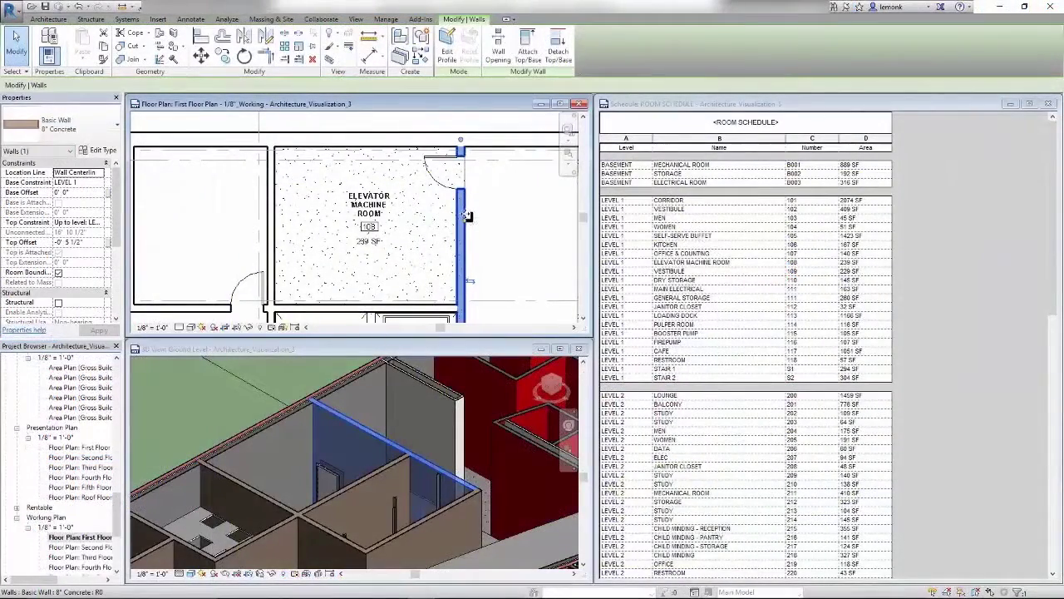
# - Move the elevator room's wall right to enlarge it and rename the room ELEVATOR MECH in the schedule
pyautogui.moveTo(466, 216); pyautogui.dragTo(491, 220)
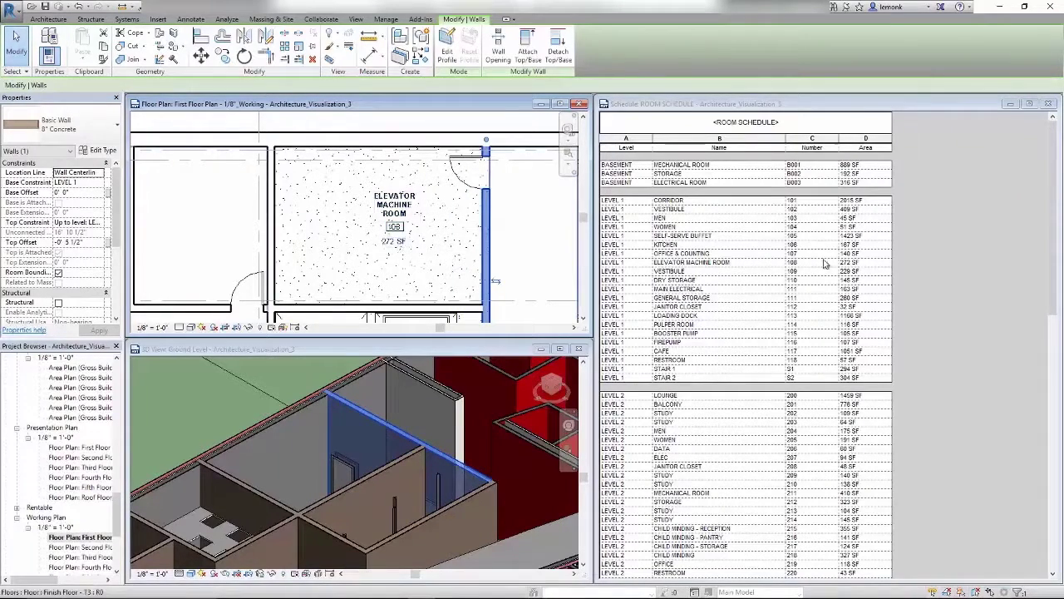
pyautogui.click(857, 264)
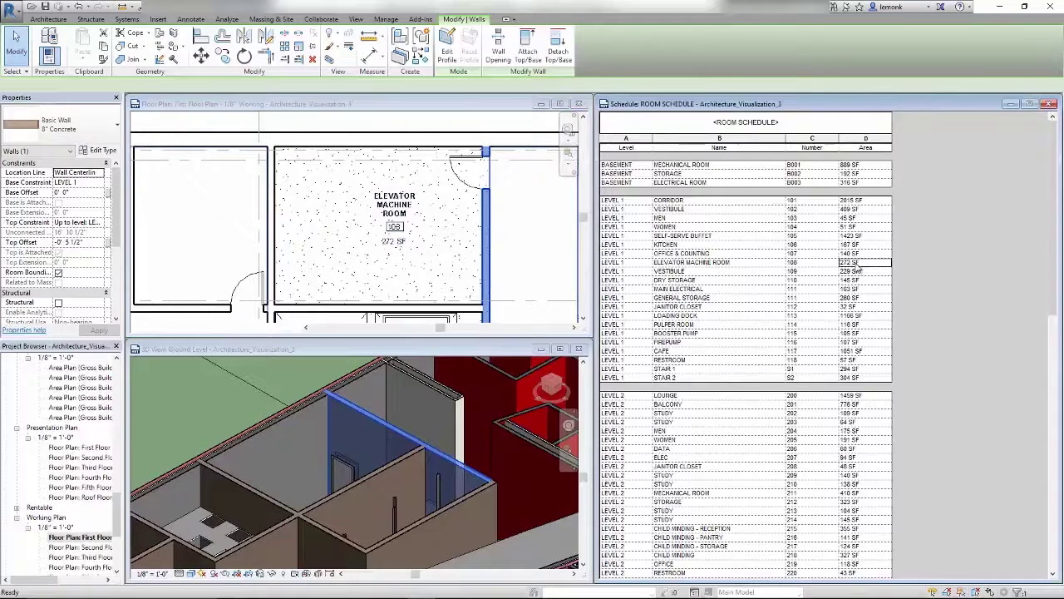
pyautogui.click(780, 263)
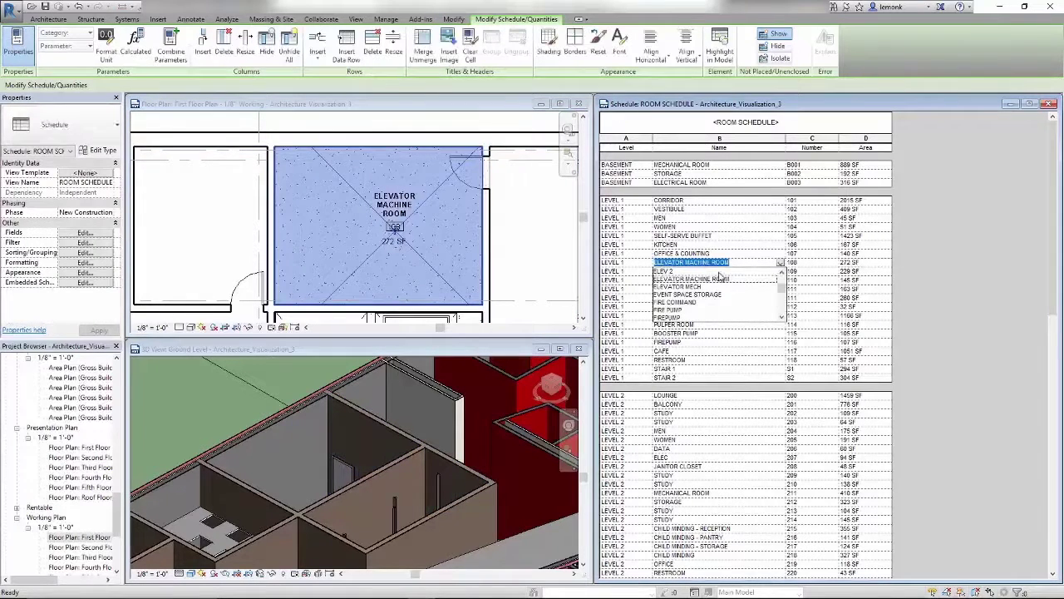
pyautogui.click(701, 289)
pyautogui.click(515, 228)
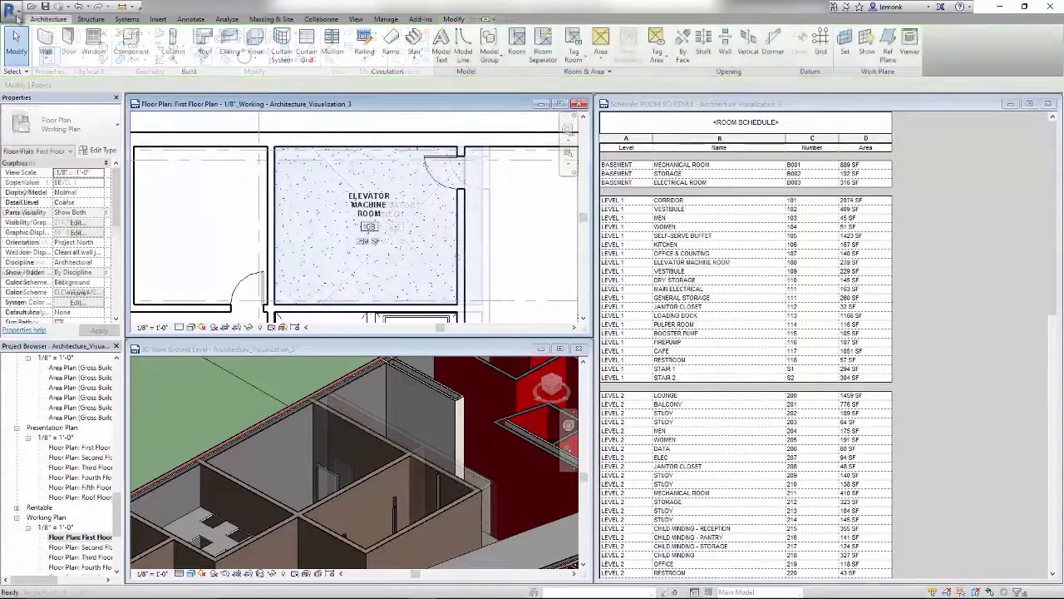
pyautogui.click(11, 11)
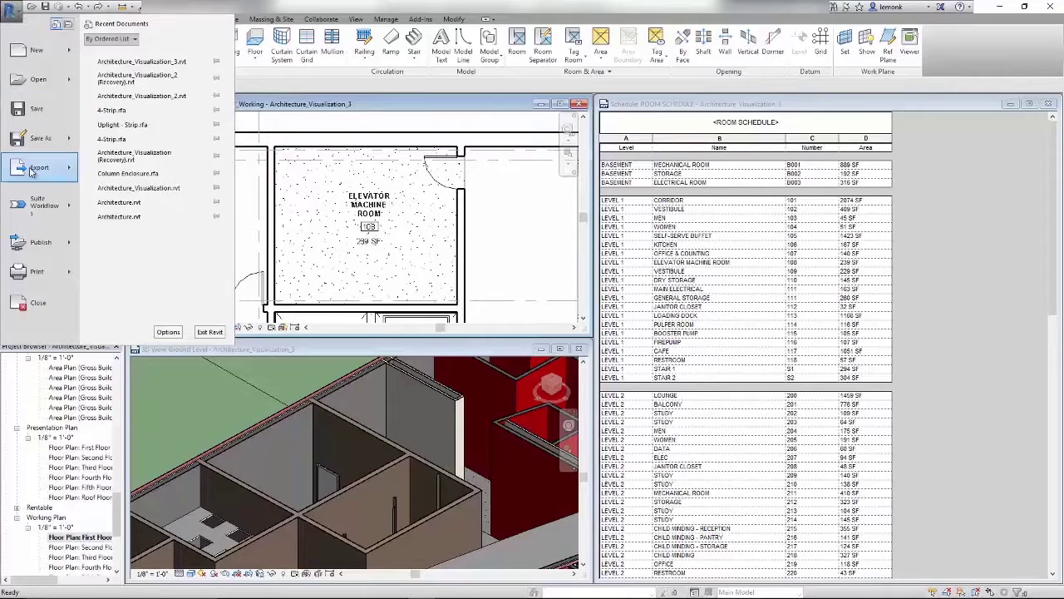
# - Export the plan as DWG and list the layer standards AIA, ISO 13567, CP83 and BS1192
pyautogui.click(31, 170)
pyautogui.moveTo(154, 59)
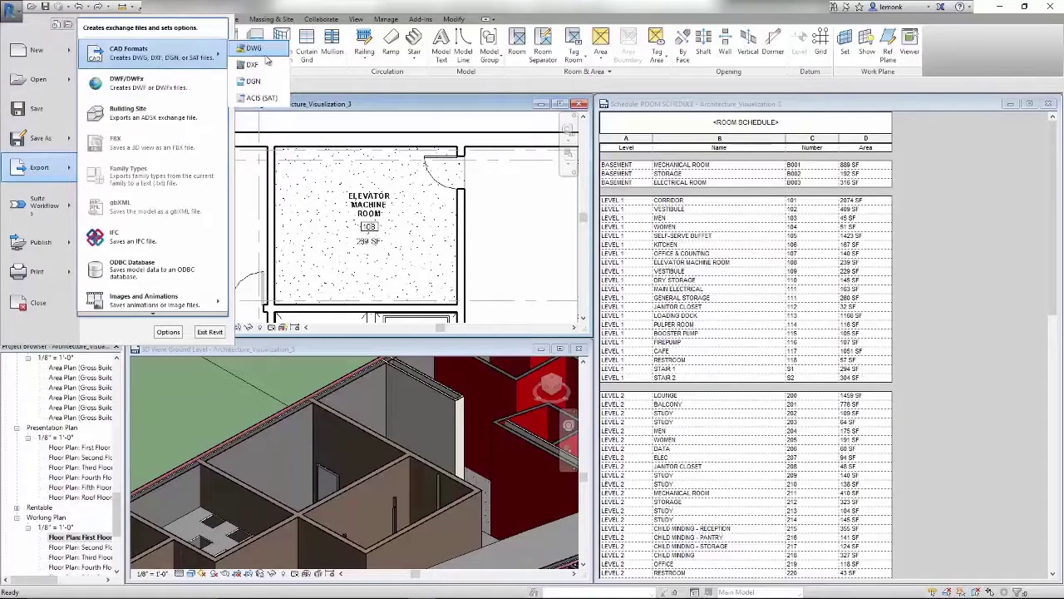
pyautogui.click(255, 49)
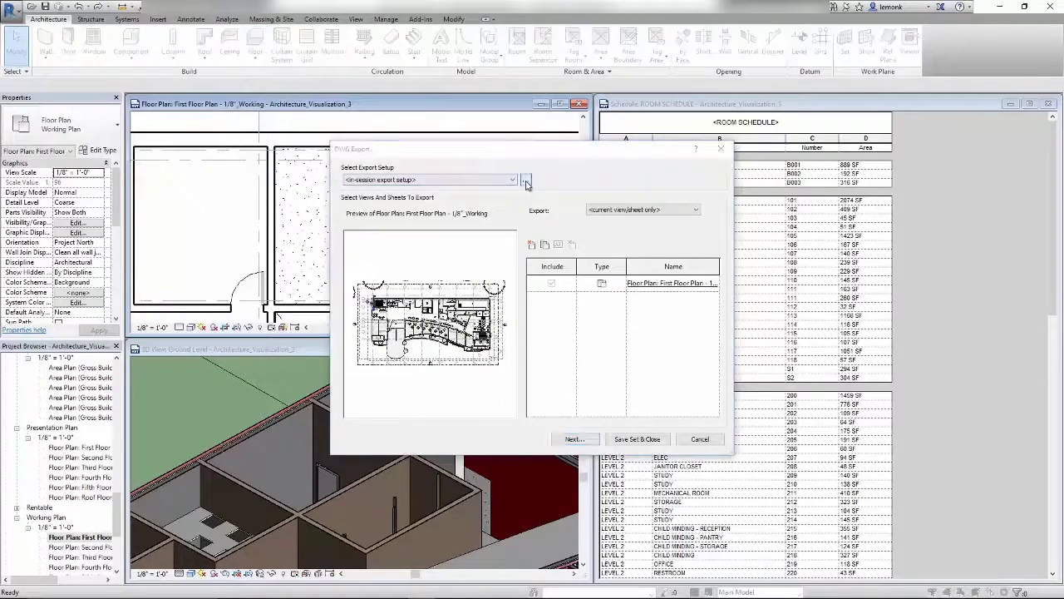
pyautogui.click(525, 183)
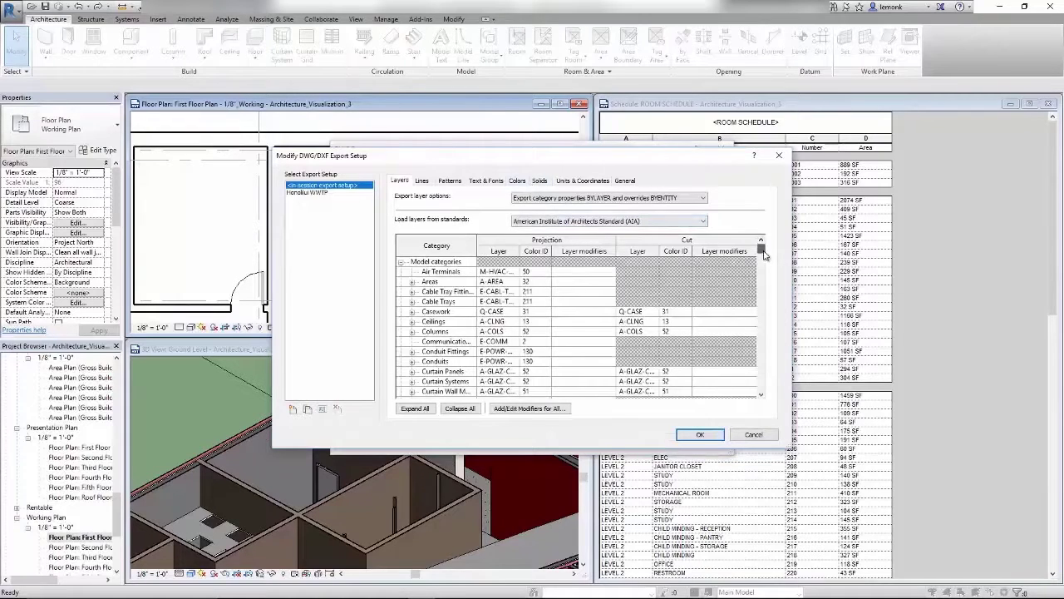
pyautogui.moveTo(765, 255)
pyautogui.mouseDown()
pyautogui.moveTo(763, 280)
pyautogui.moveTo(761, 248)
pyautogui.mouseUp()
pyautogui.click(704, 222)
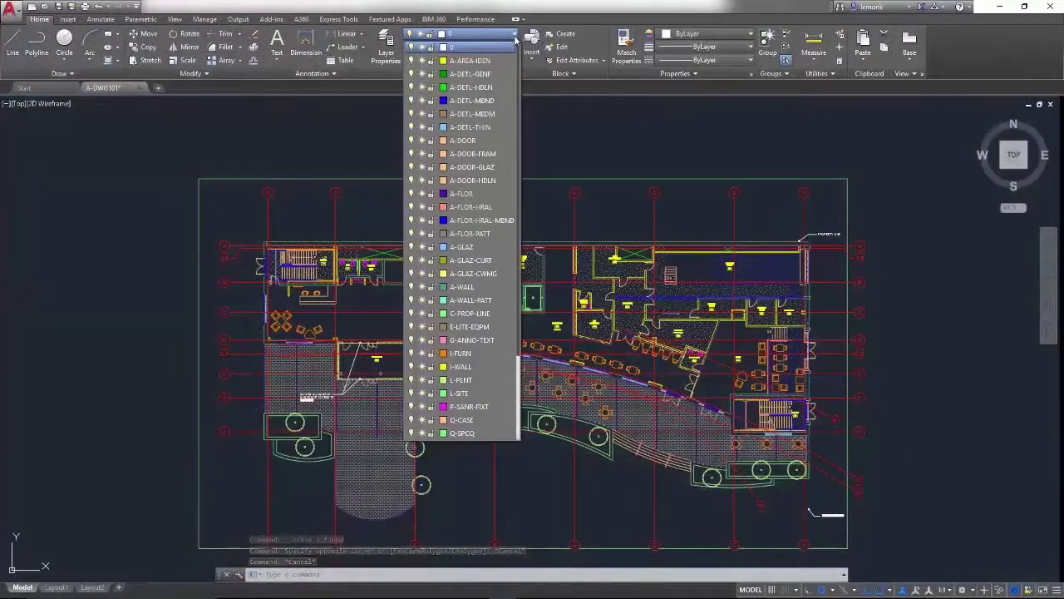
# - Scroll the AutoCAD layer list to review AIA layers like A-WALL, A-DOOR and S-GRID
pyautogui.scroll(-3, 523, 106)
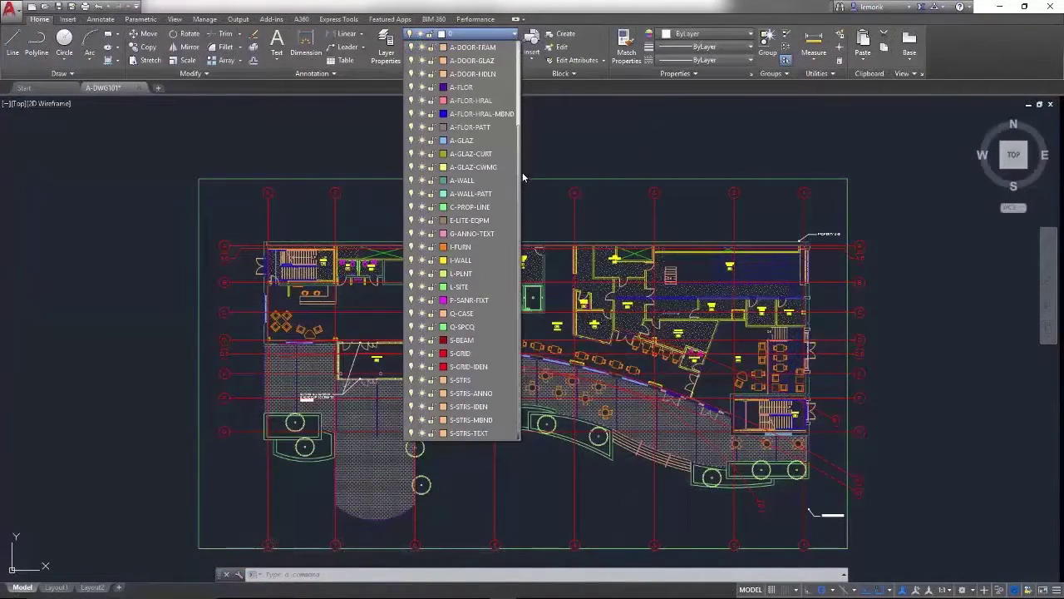
pyautogui.moveTo(518, 133); pyautogui.dragTo(517, 53)
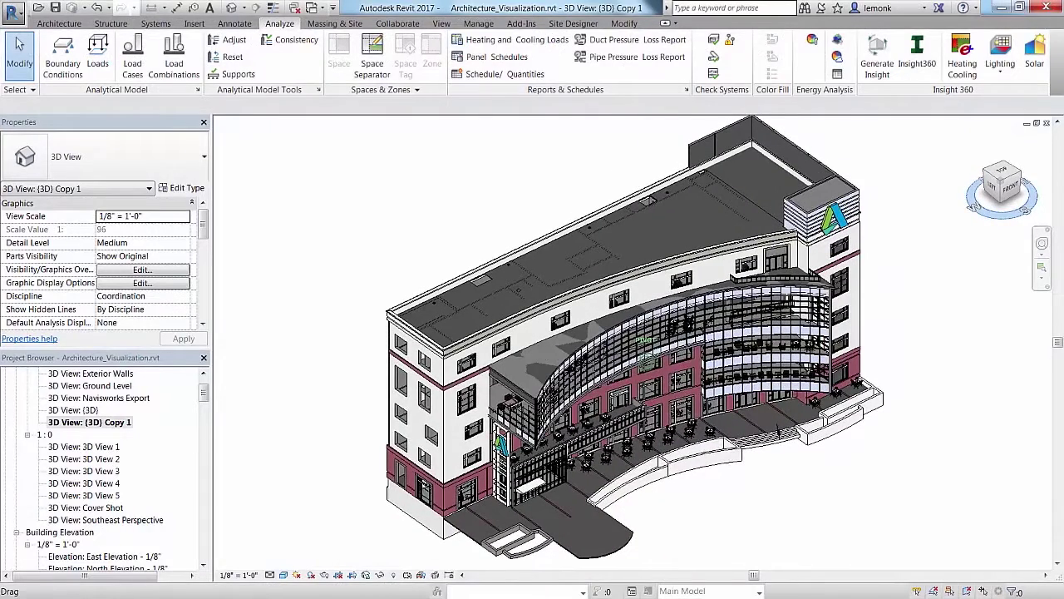
# - Generate an Insight 360 energy analysis of the building model
pyautogui.click(872, 64)
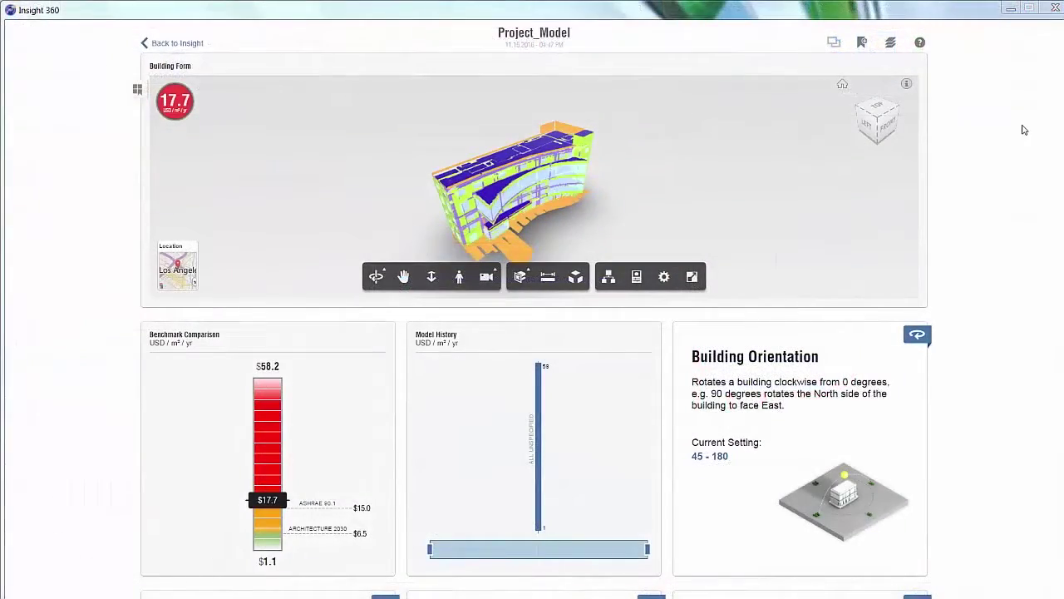
# - Scroll the Project_Model results down to the HVAC card and flip it to its cost chart
pyautogui.scroll(-5, 1023, 130)
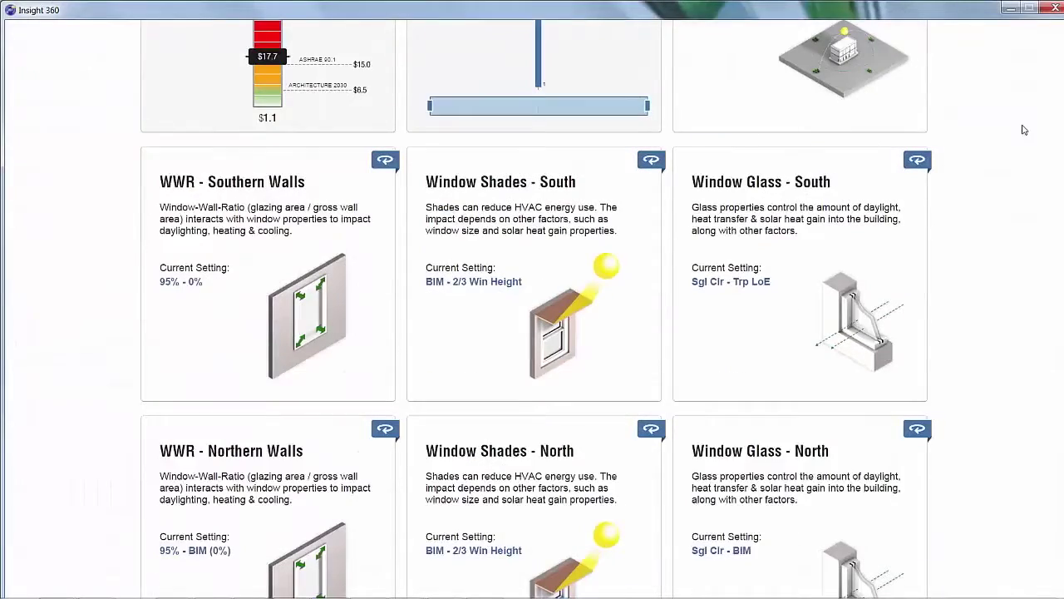
pyautogui.scroll(-6, 1024, 130)
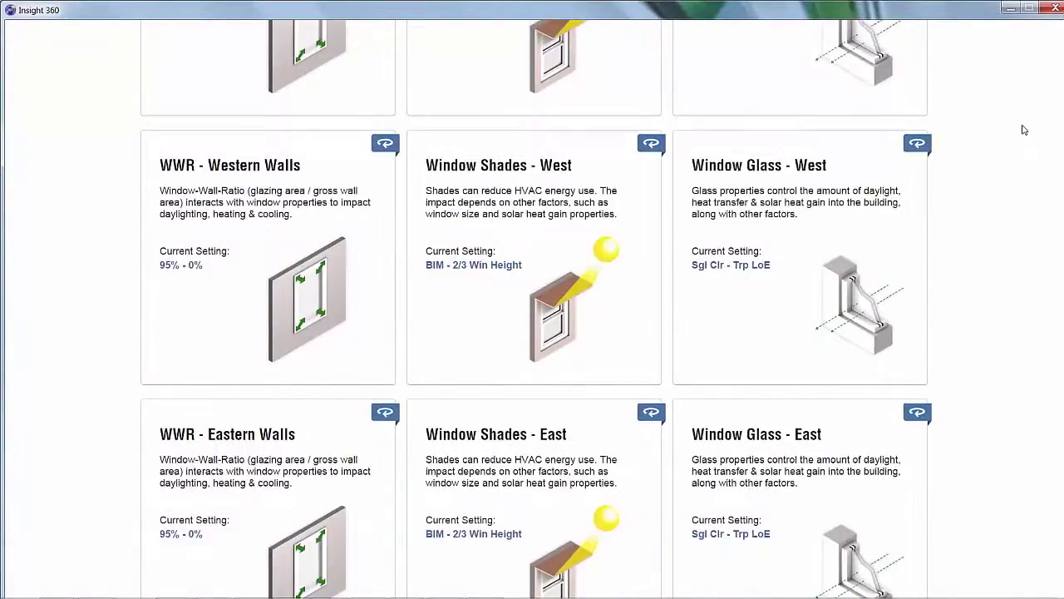
pyautogui.scroll(-10, 1024, 129)
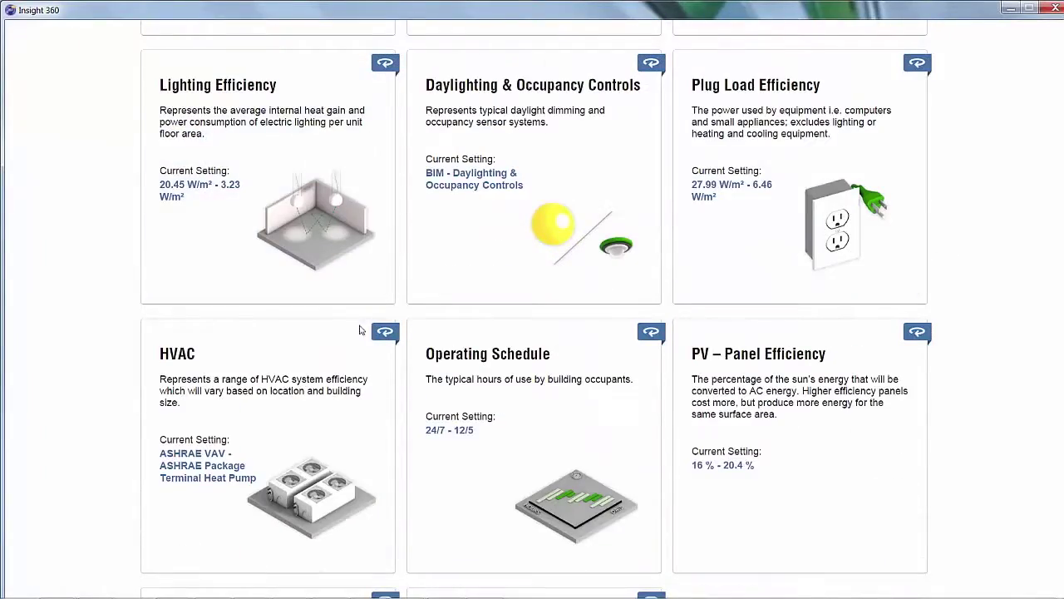
pyautogui.click(381, 334)
# - Restrict HVAC to the more efficient system types
pyautogui.click(230, 422)
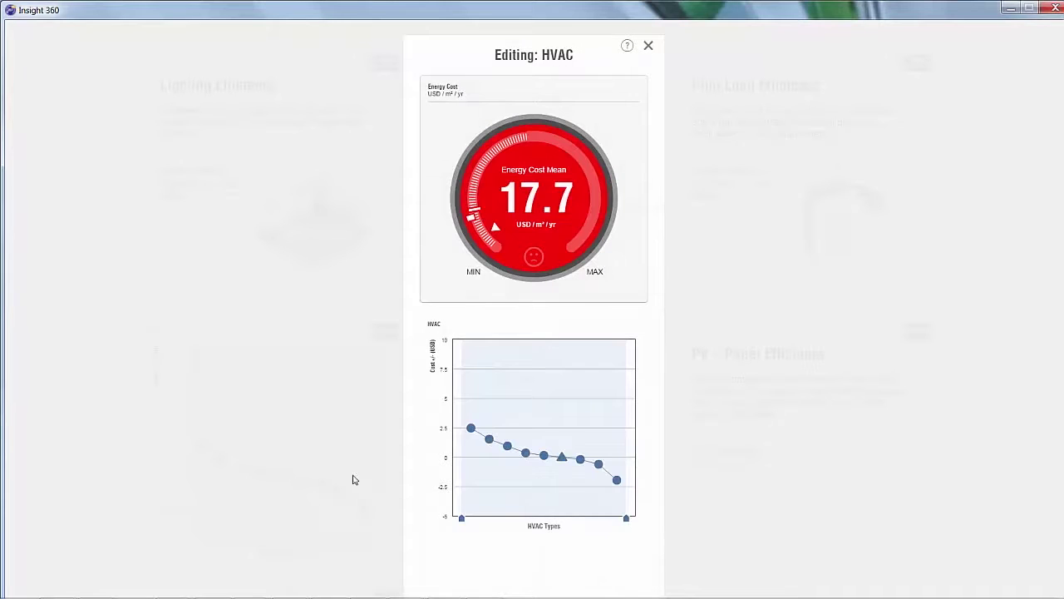
pyautogui.moveTo(460, 521); pyautogui.dragTo(564, 524)
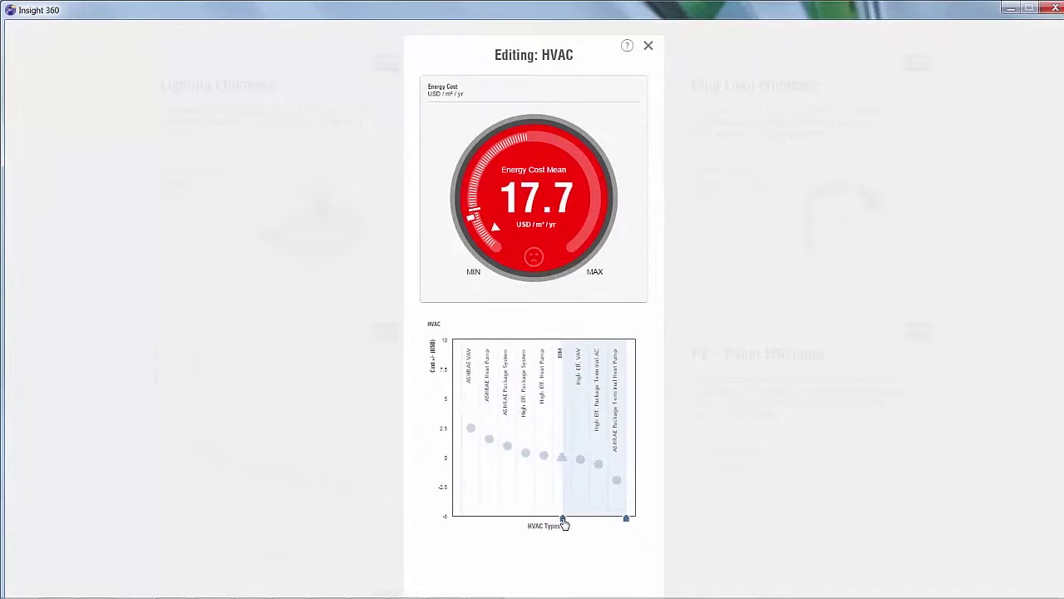
pyautogui.click(648, 45)
# - Limit Lighting Efficiency to the lower-power settings, then return to the top of the results
pyautogui.scroll(1, 667, 97)
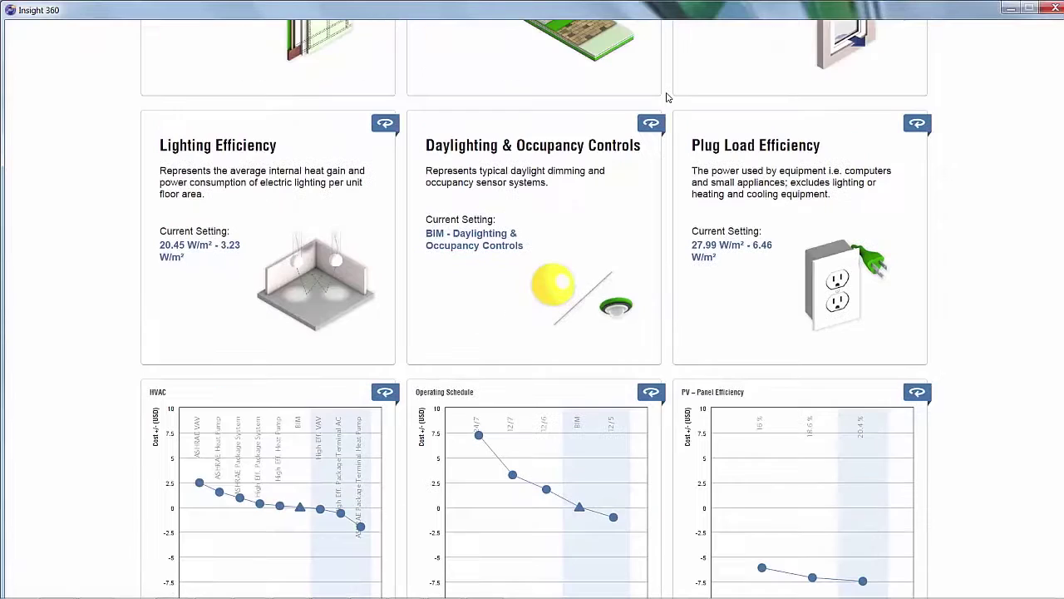
pyautogui.click(386, 127)
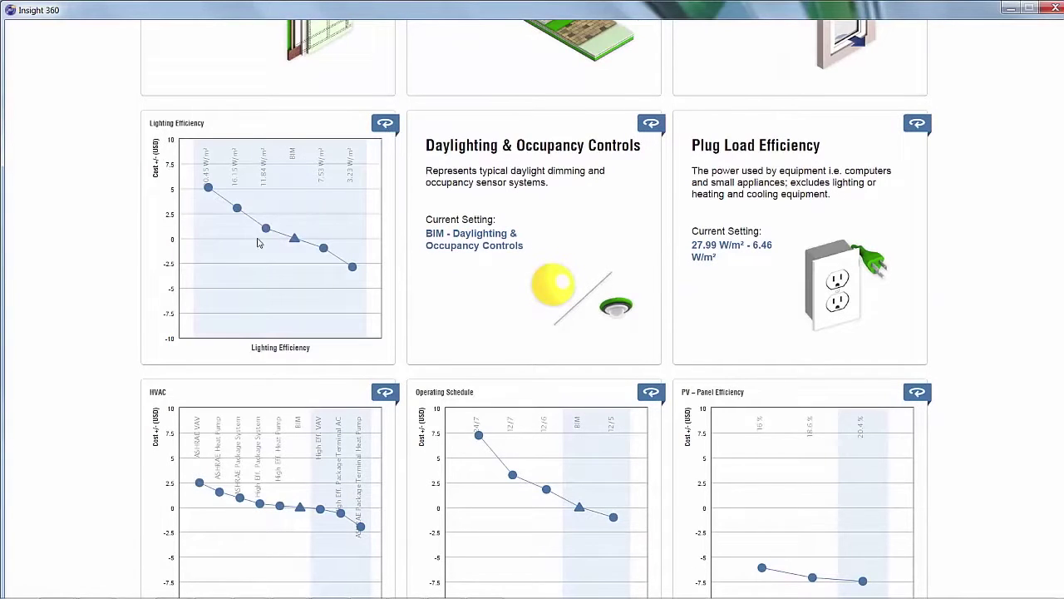
pyautogui.click(244, 270)
pyautogui.moveTo(464, 518); pyautogui.dragTo(547, 519)
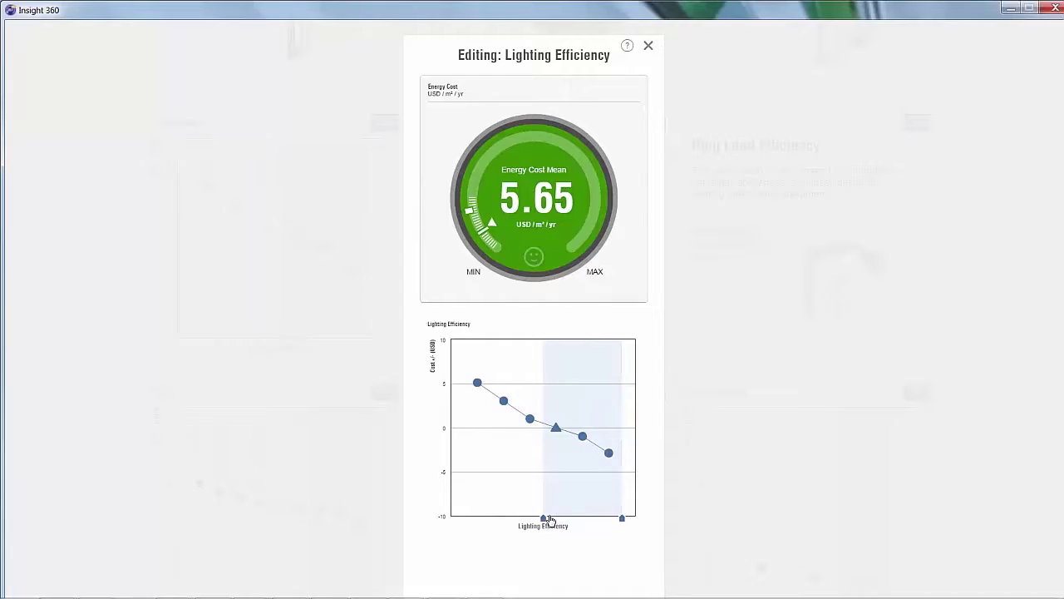
pyautogui.click(648, 45)
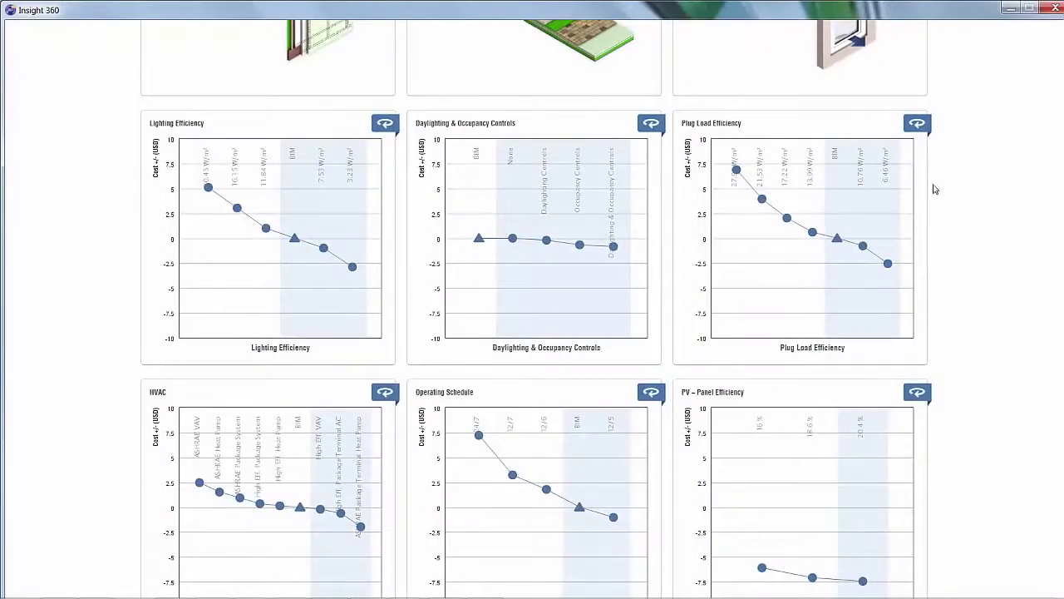
pyautogui.scroll(10, 939, 193)
pyautogui.scroll(8, 946, 194)
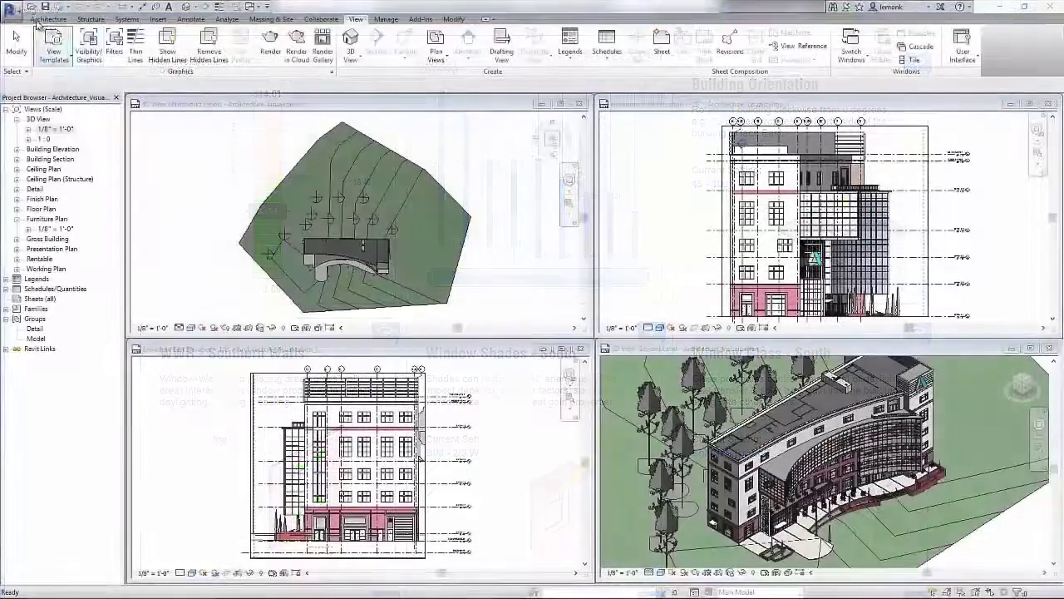
# - Show the Export formats submenu, including CAD formats, FBX and IFC, in Revit
pyautogui.click(12, 10)
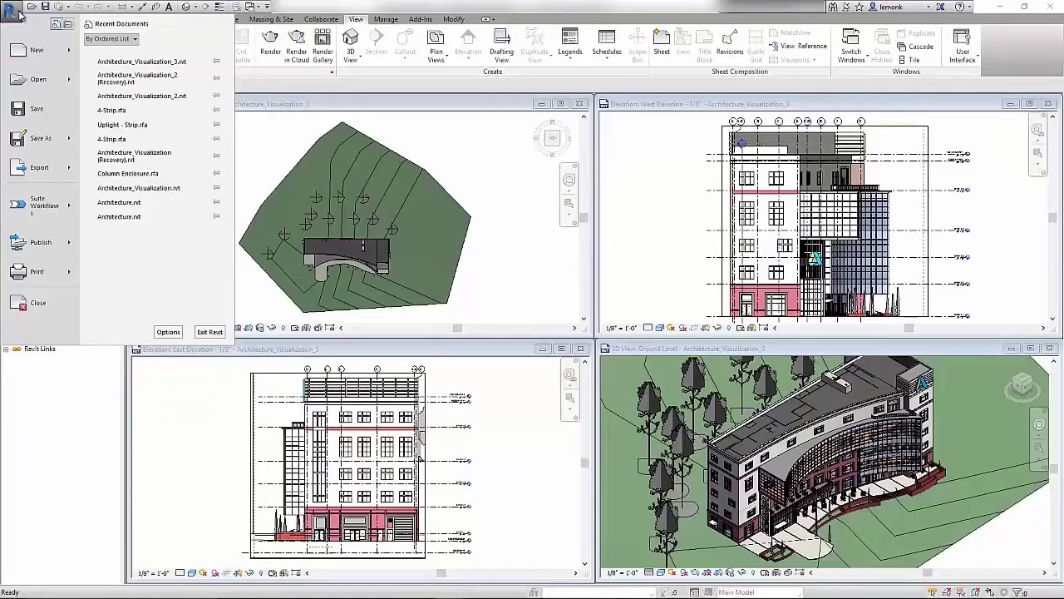
pyautogui.moveTo(56, 176)
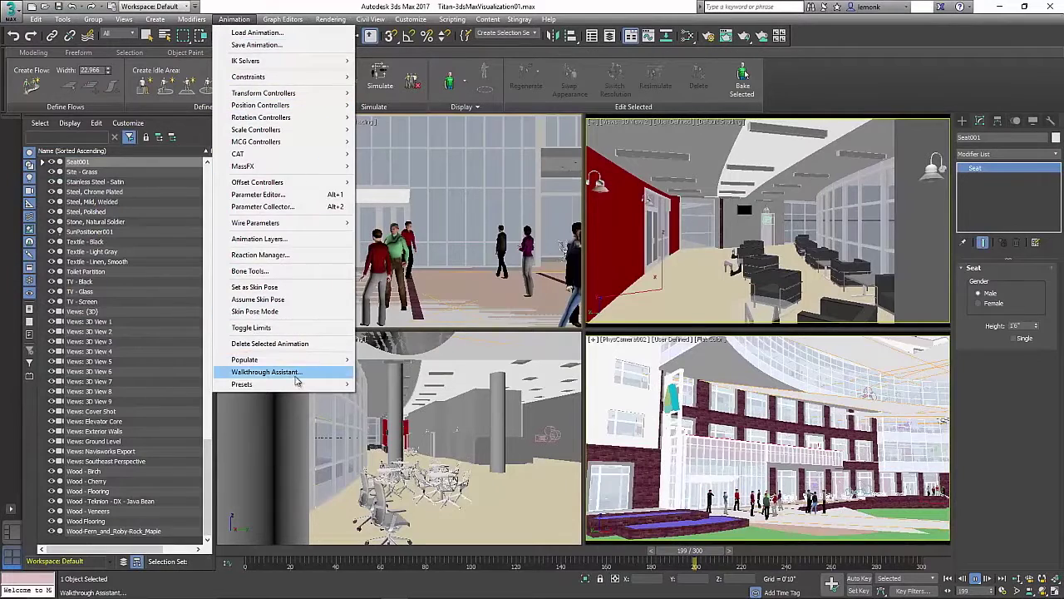
# - In the Walkthrough Assistant, make the Views: Southeast Perspective camera a targeted camera
pyautogui.click(297, 380)
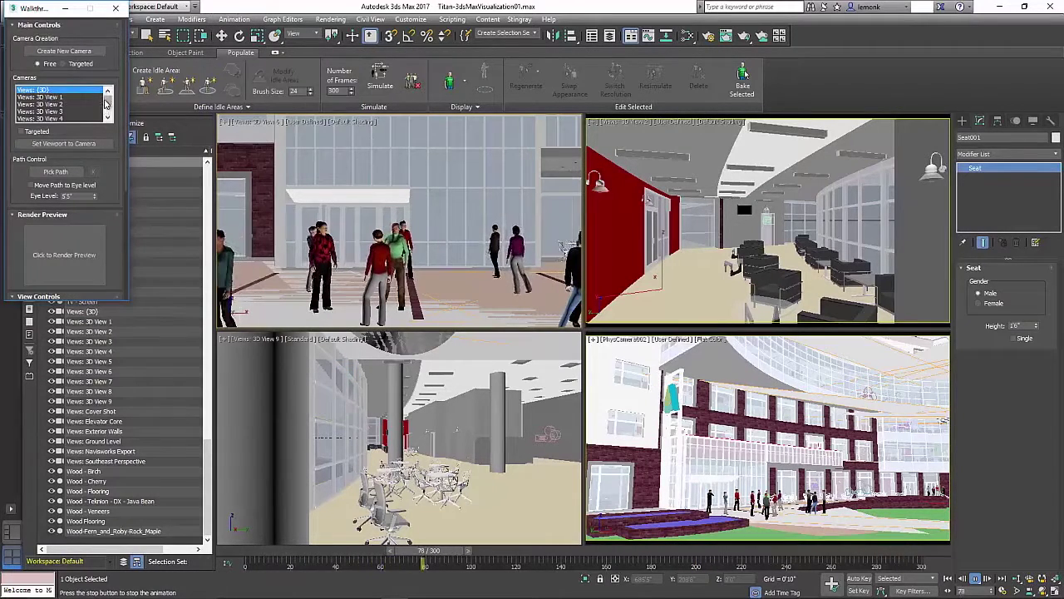
pyautogui.scroll(-5, 83, 108)
pyautogui.click(62, 105)
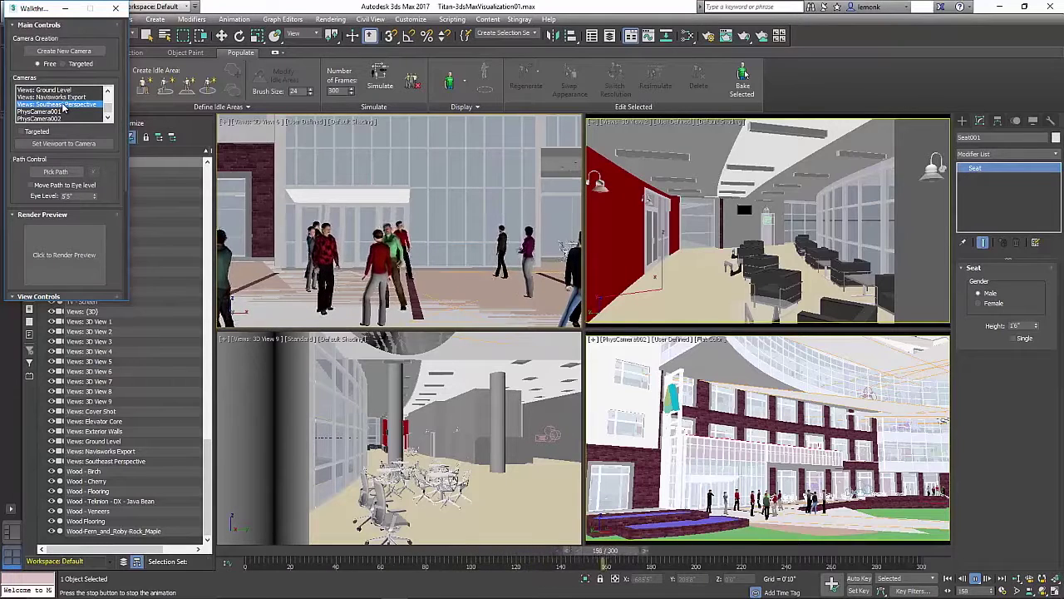
pyautogui.click(22, 133)
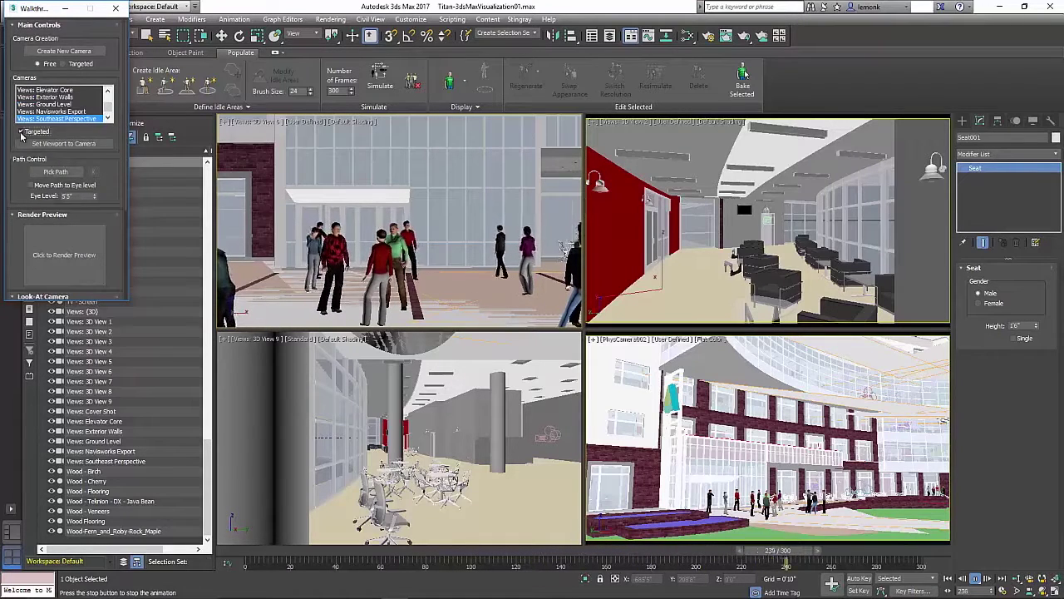